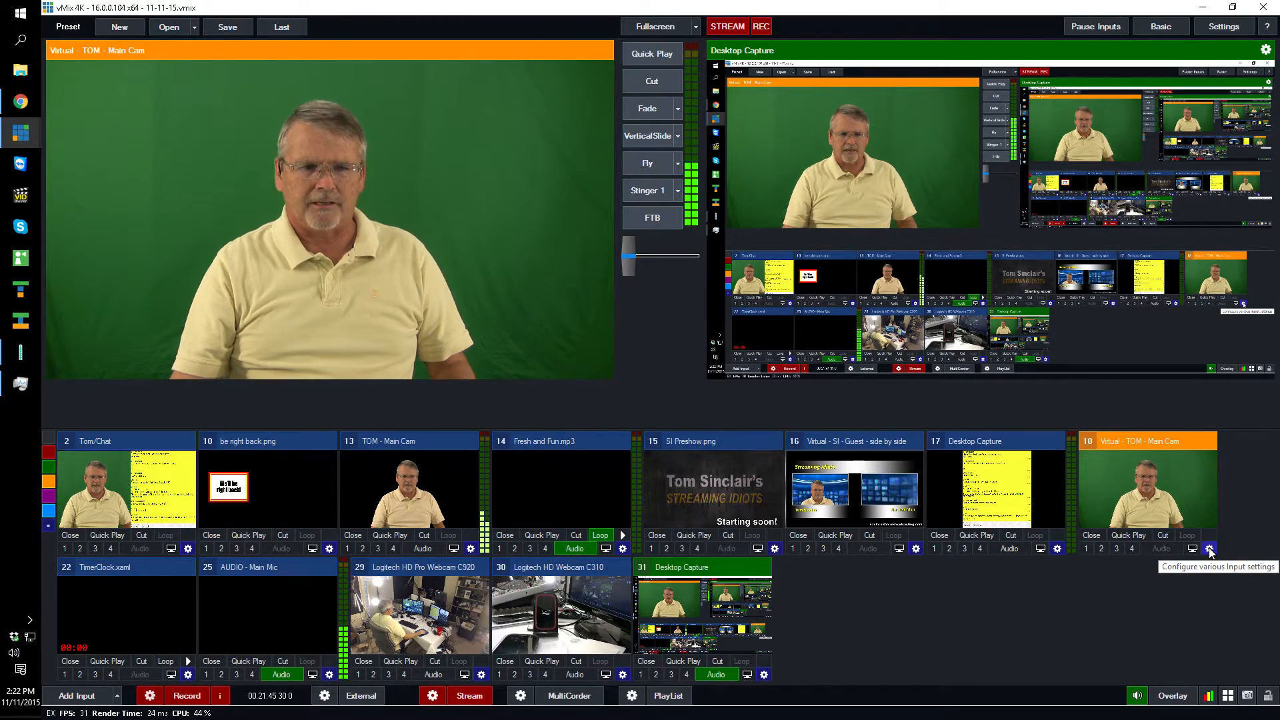
- Enable Colour Key on the virtual main cam input 18 and sample the green background as the key colour
left_click(1210, 549)
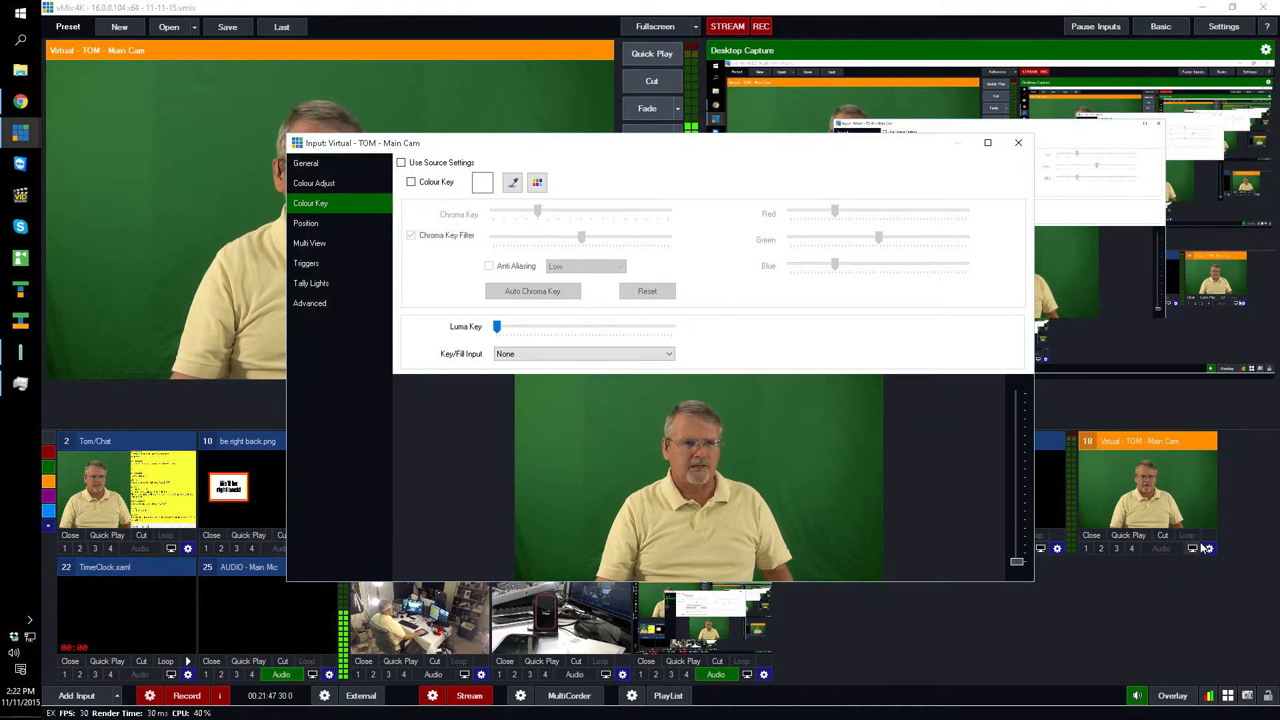
left_click(307, 164)
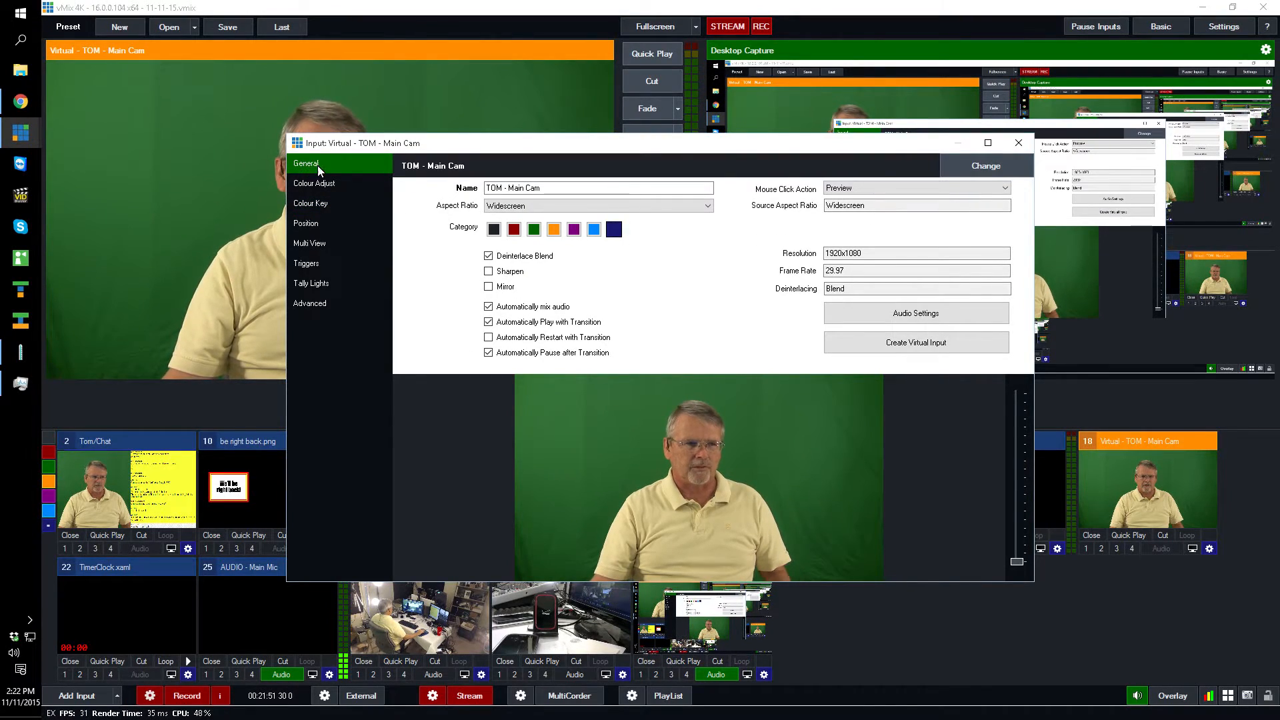
left_click(318, 203)
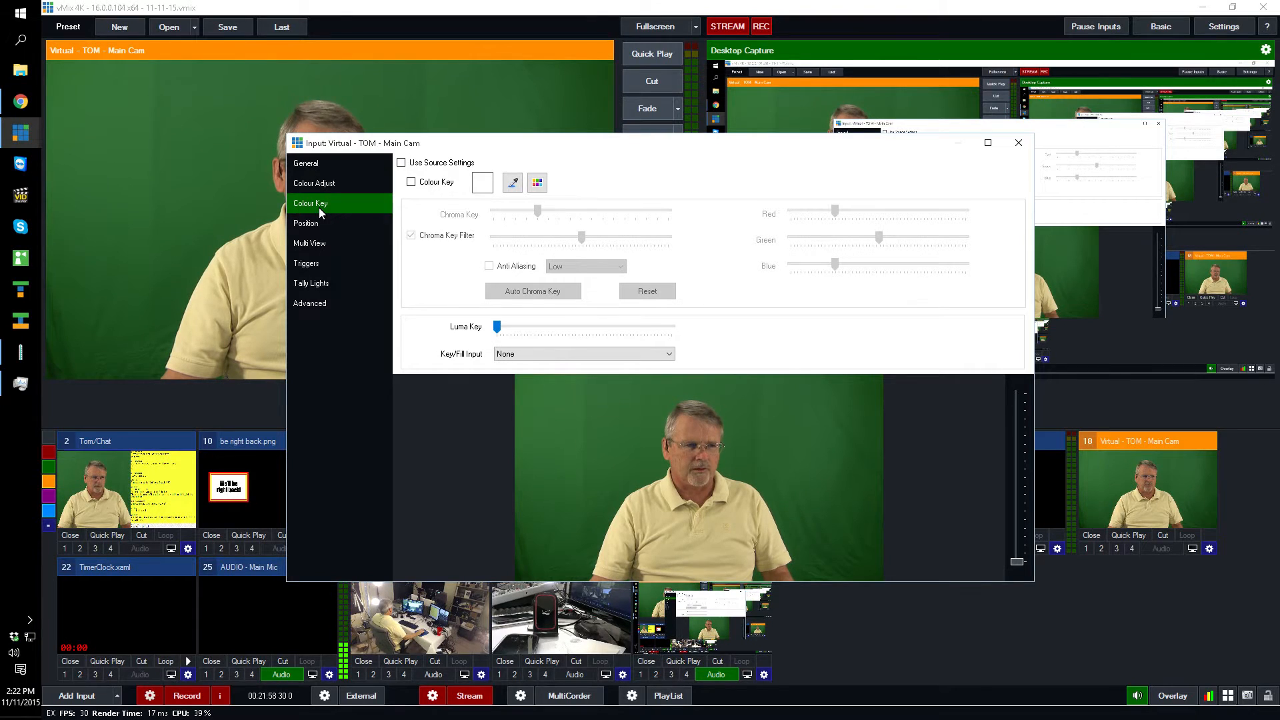
left_click(411, 183)
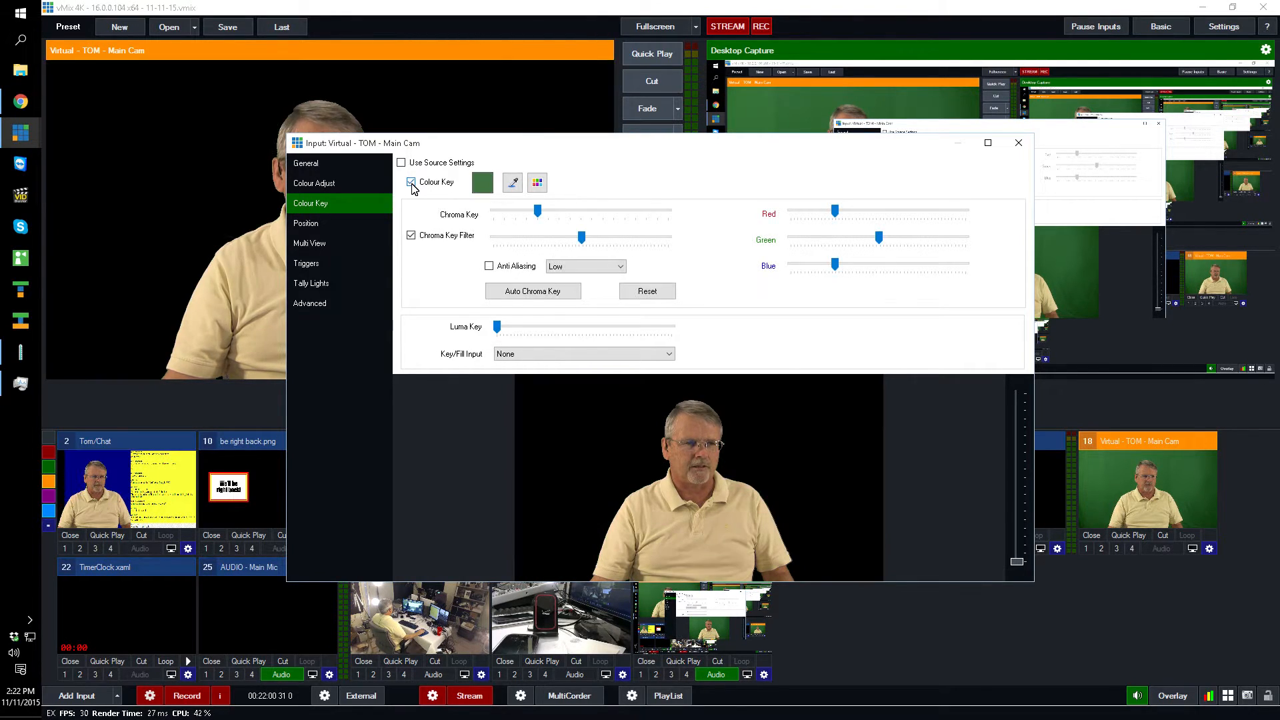
left_click(513, 184)
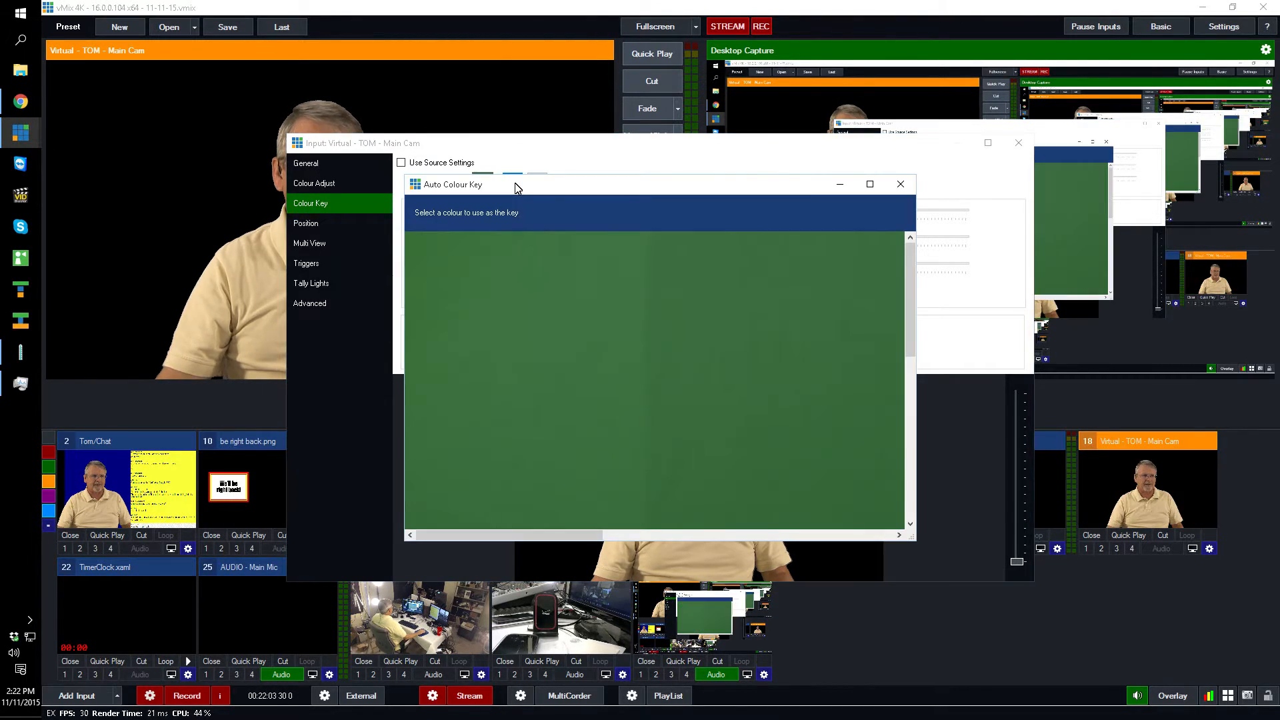
left_click(582, 334)
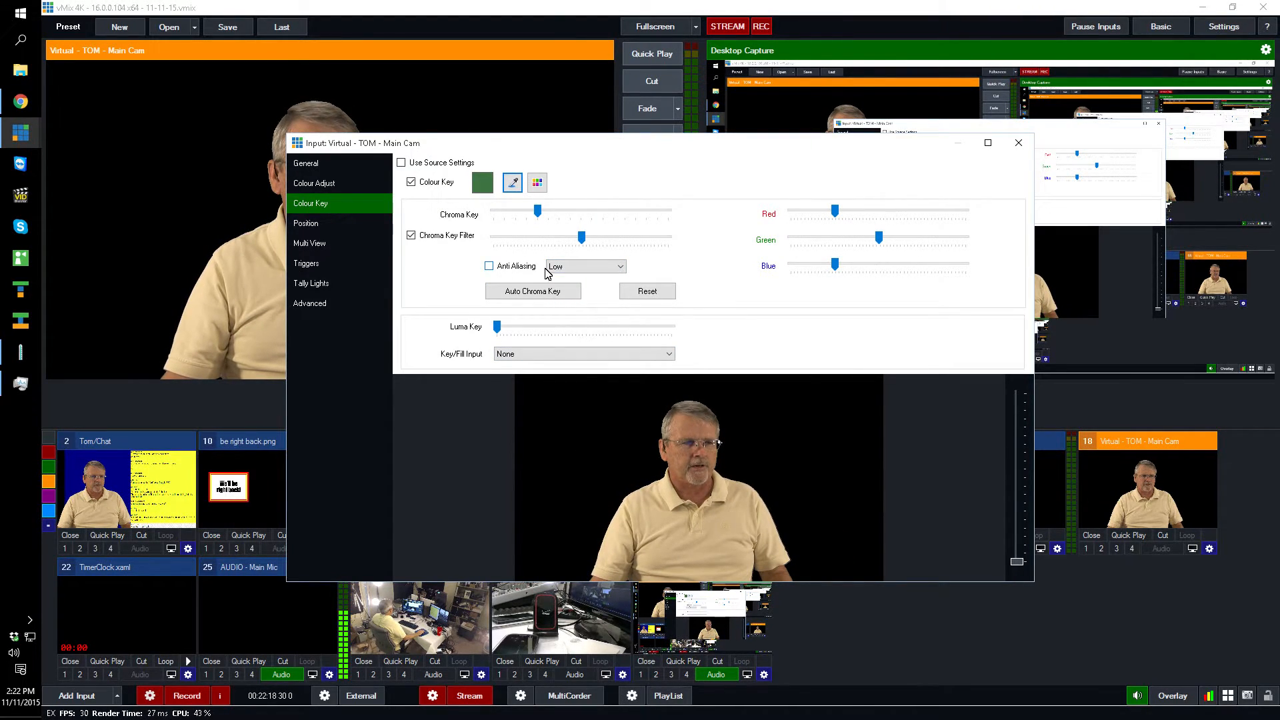
- Turn on anti-aliasing for the key, set it to Medium, and close the input settings
left_click(489, 266)
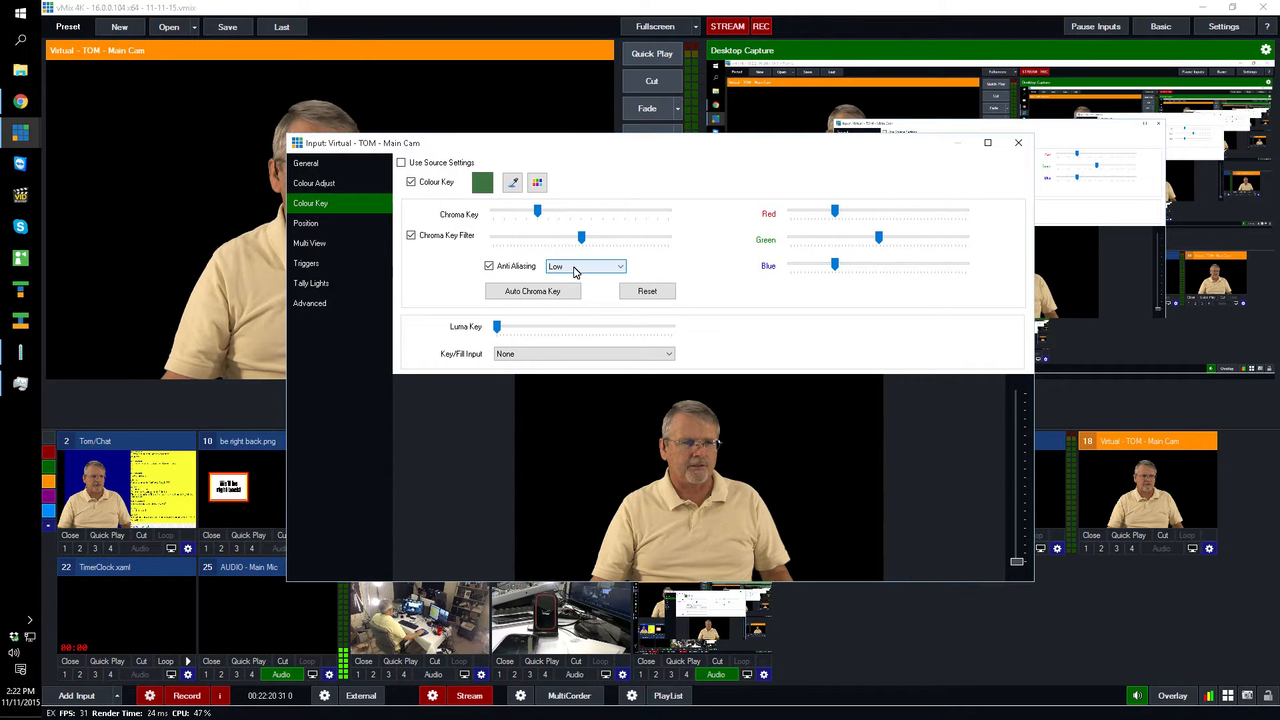
left_click(621, 267)
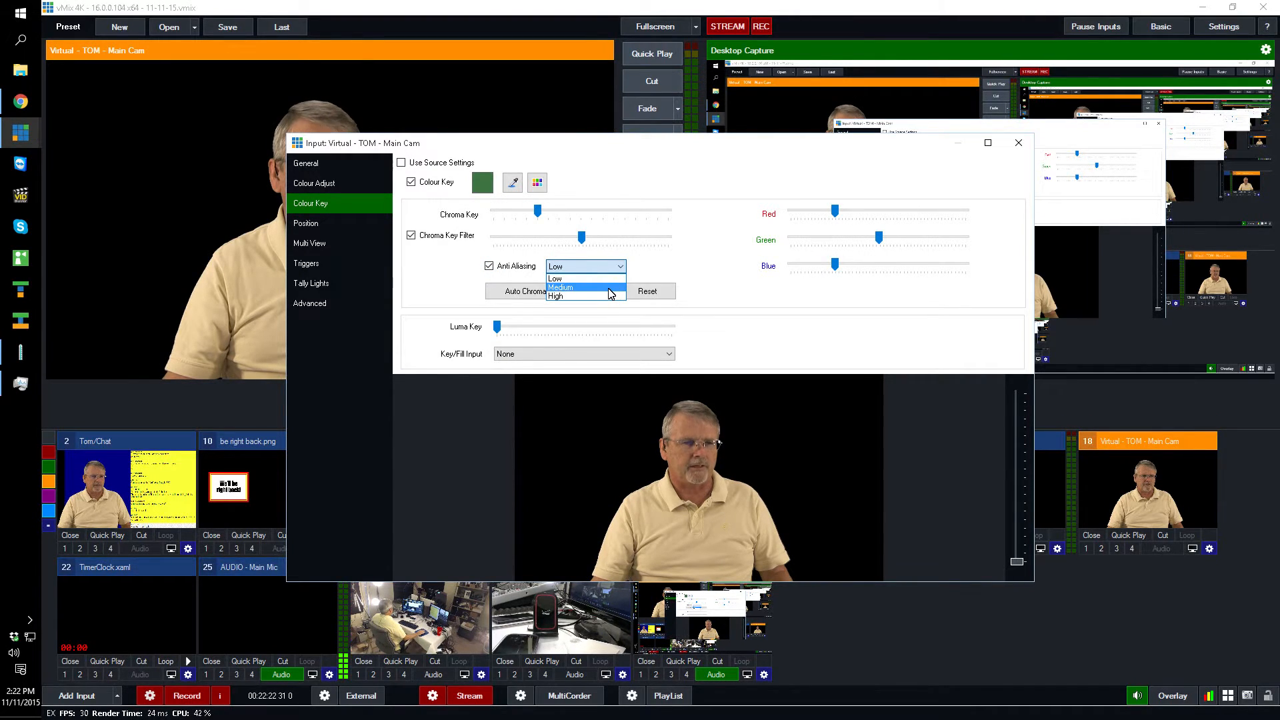
left_click(609, 288)
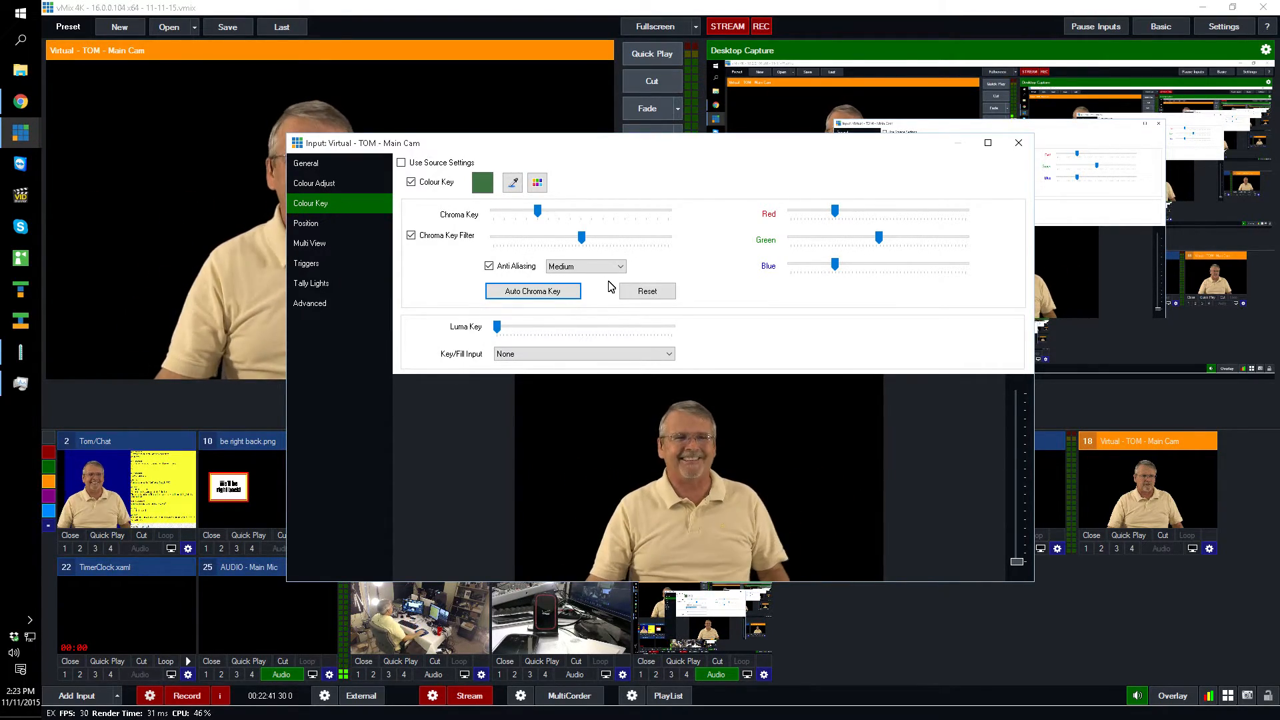
left_click(1018, 143)
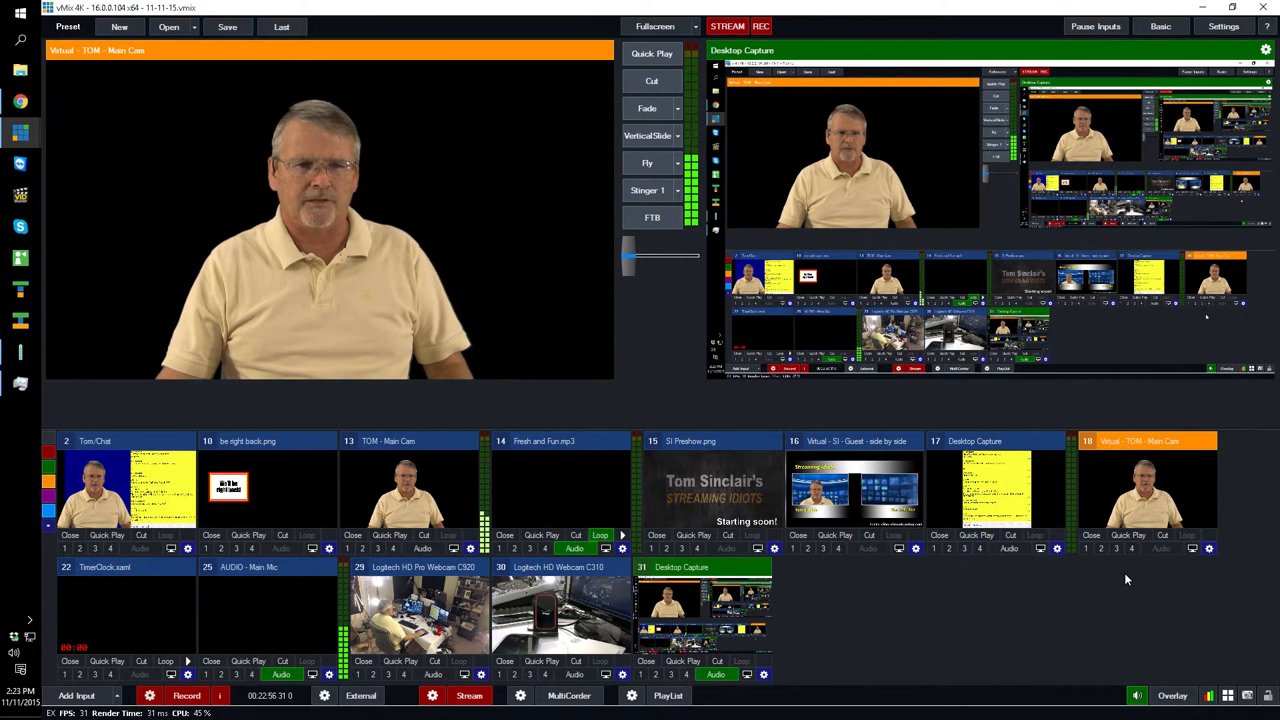
- Show the keyed virtual main cam as overlay 1 on the output and take it off again
left_click(1087, 548)
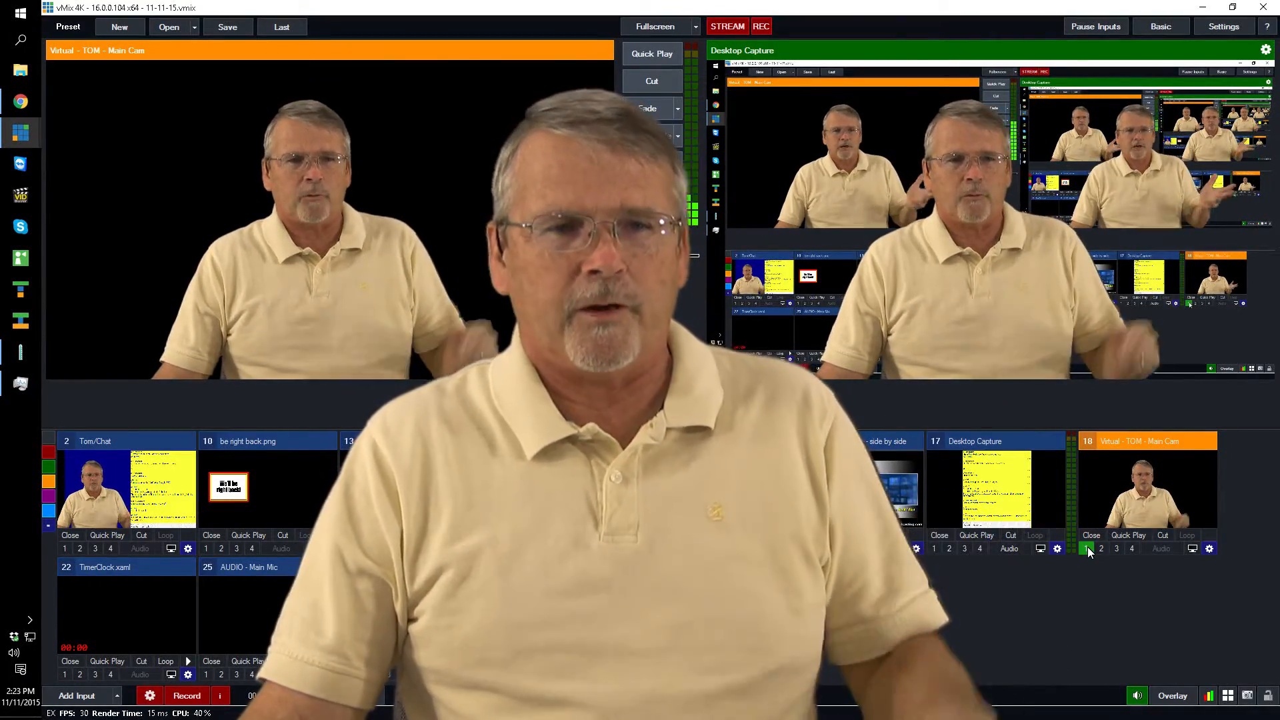
left_click(1087, 548)
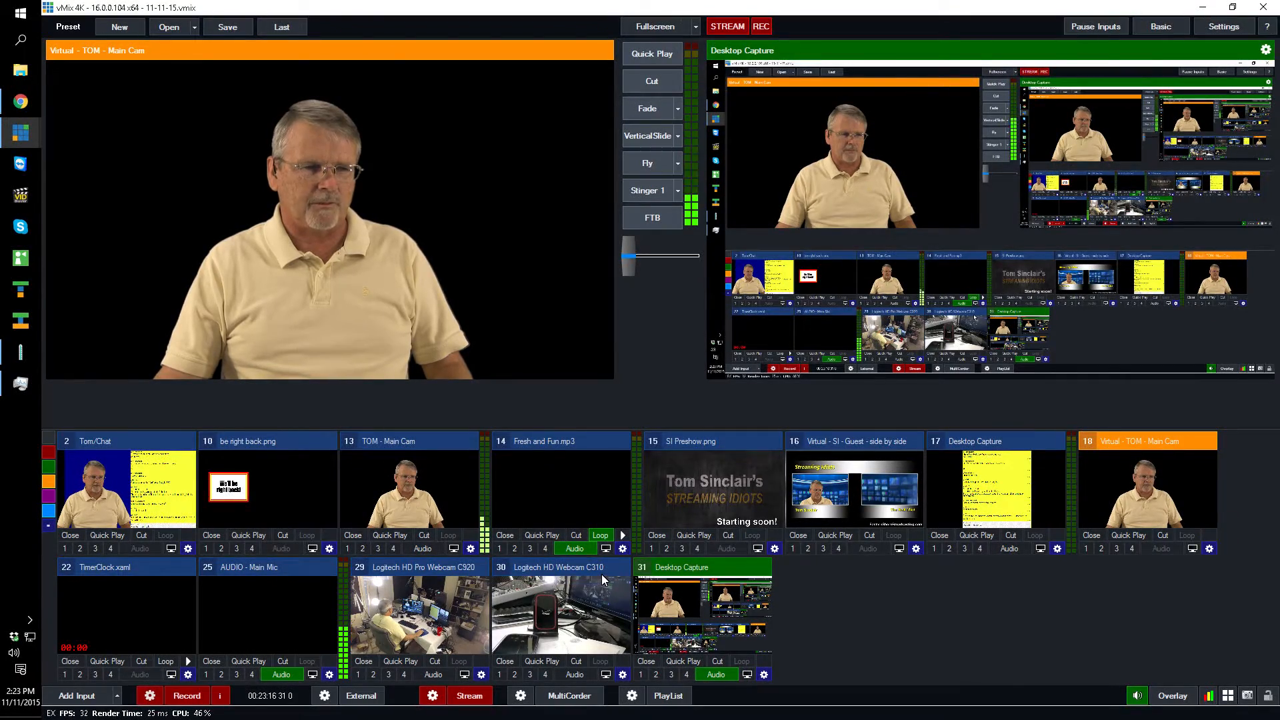
- In the Logitech HD Webcam C310 input's Multi View, assign the virtual main cam to layer 1 and be right back.png to layer 2
left_click(623, 675)
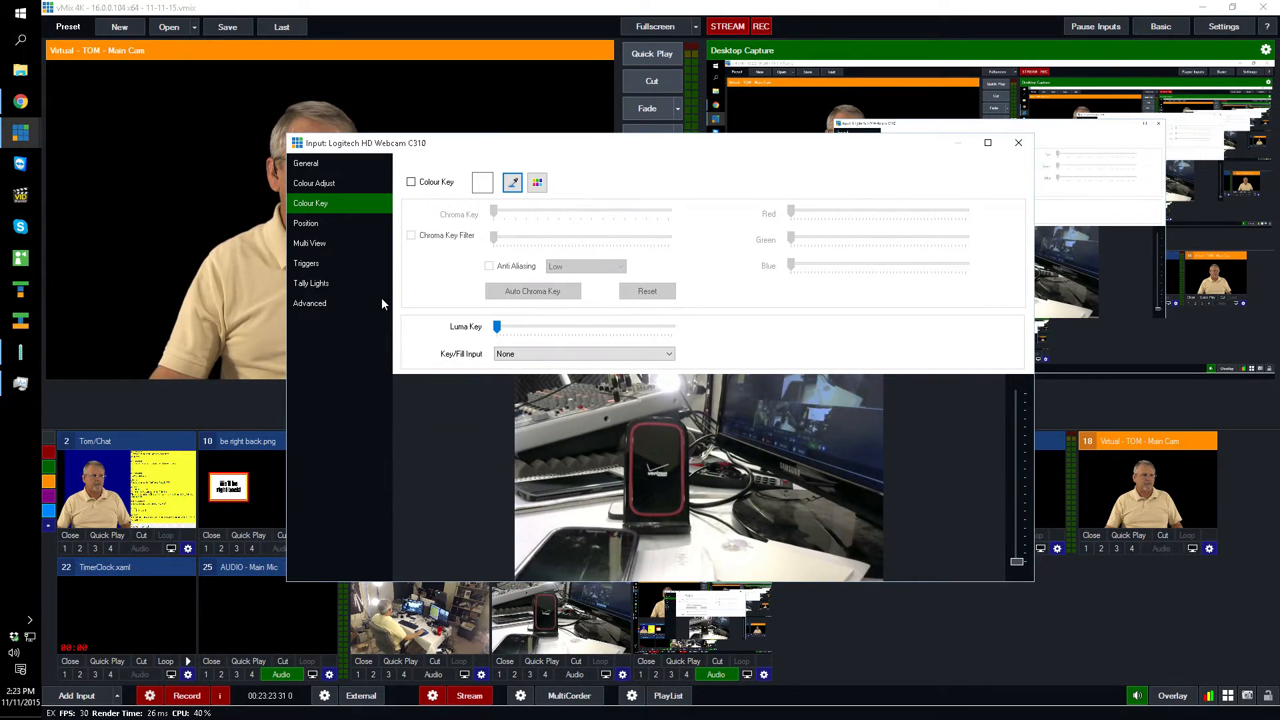
left_click(310, 244)
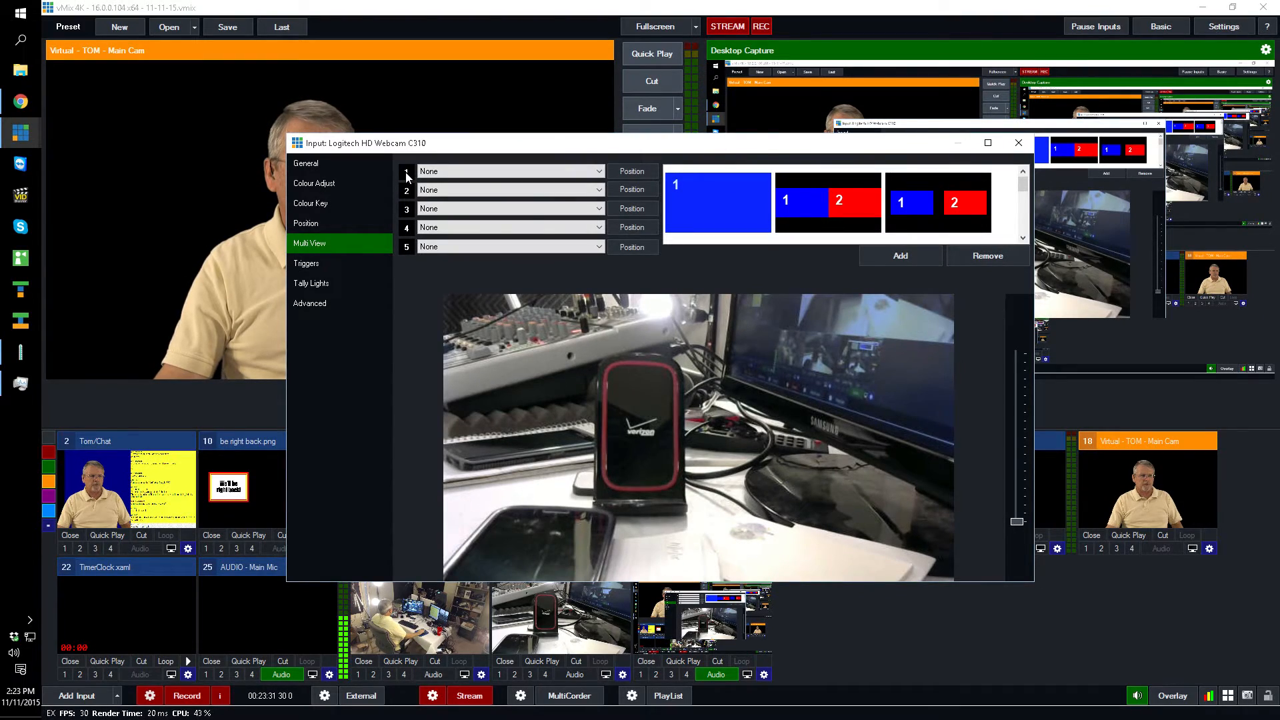
left_click(597, 172)
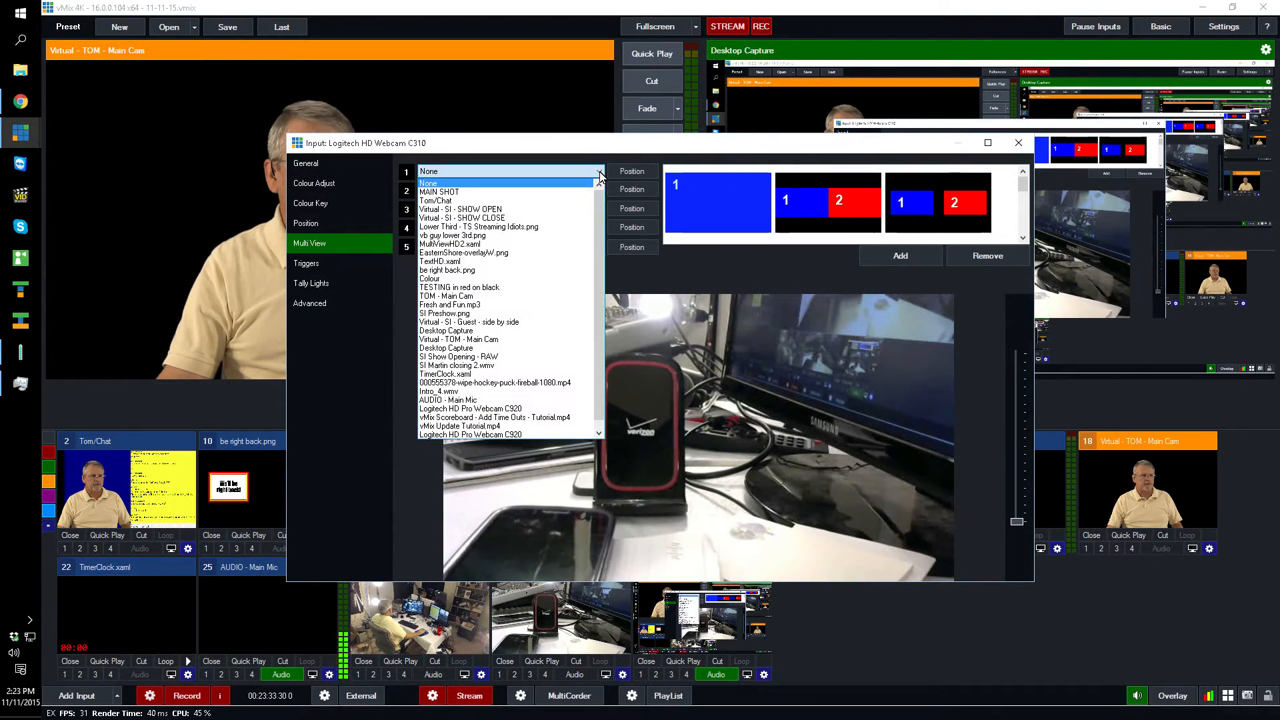
left_click(522, 339)
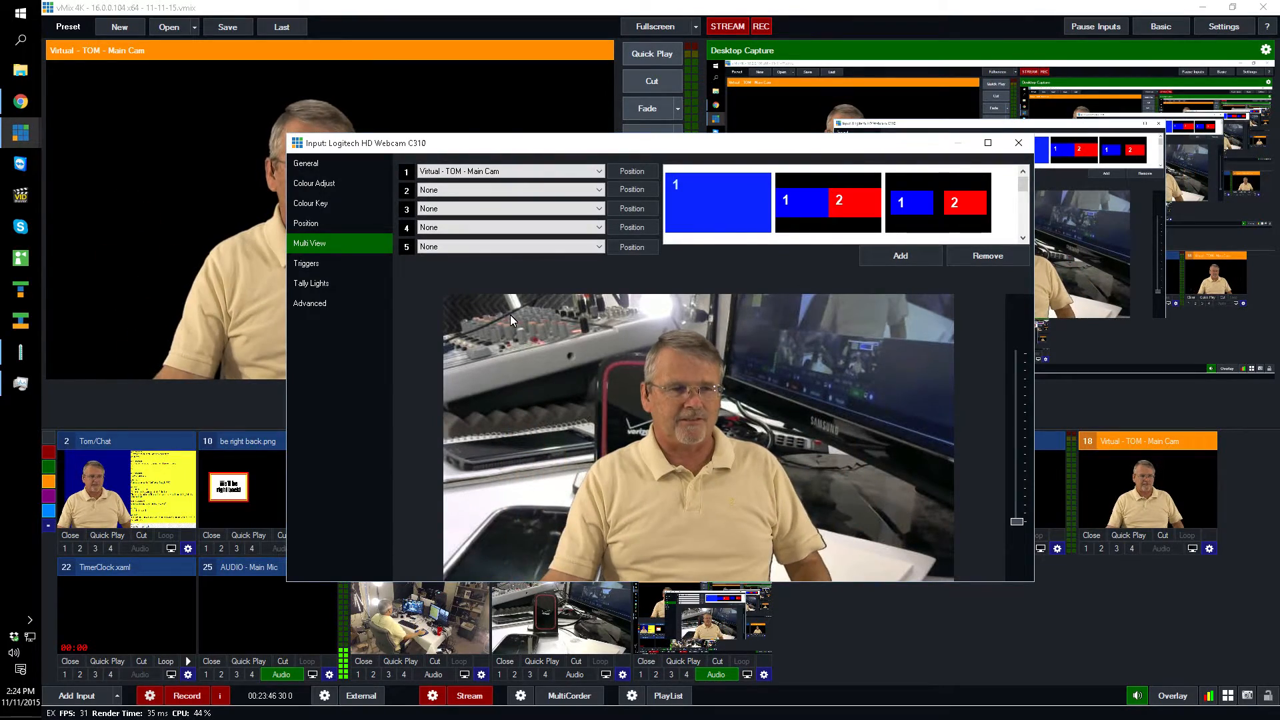
left_click(599, 190)
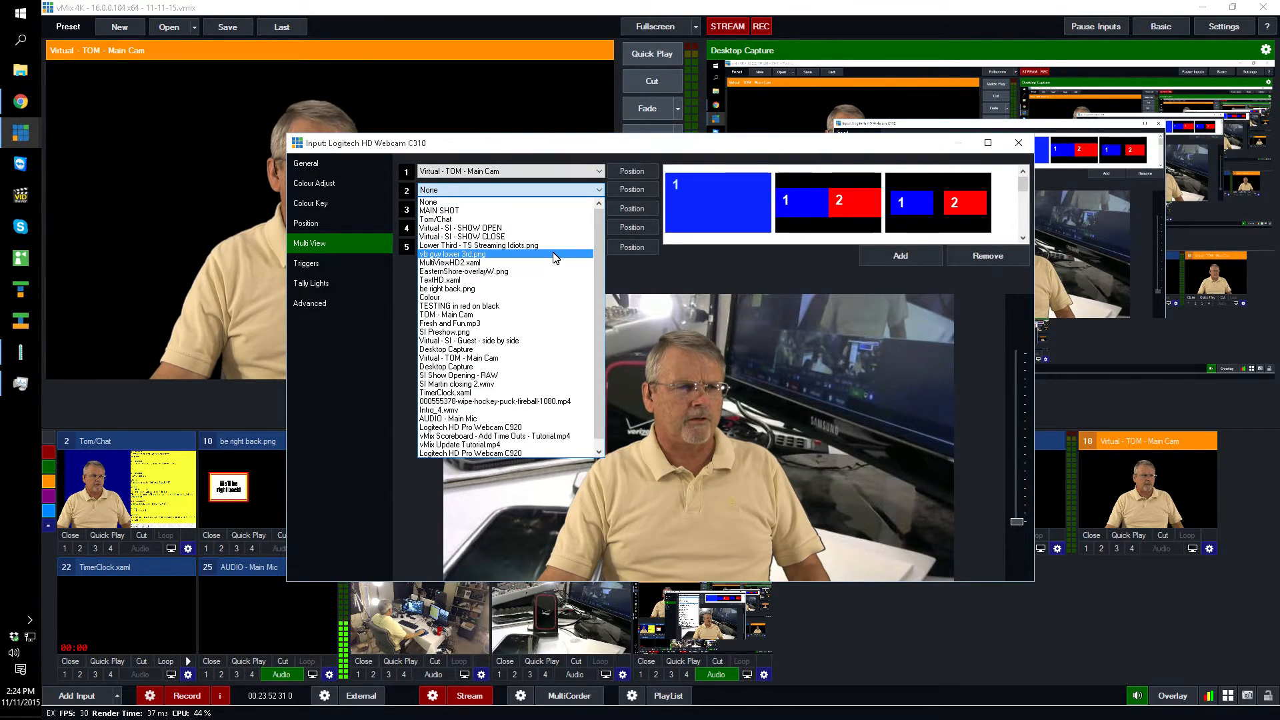
left_click(546, 289)
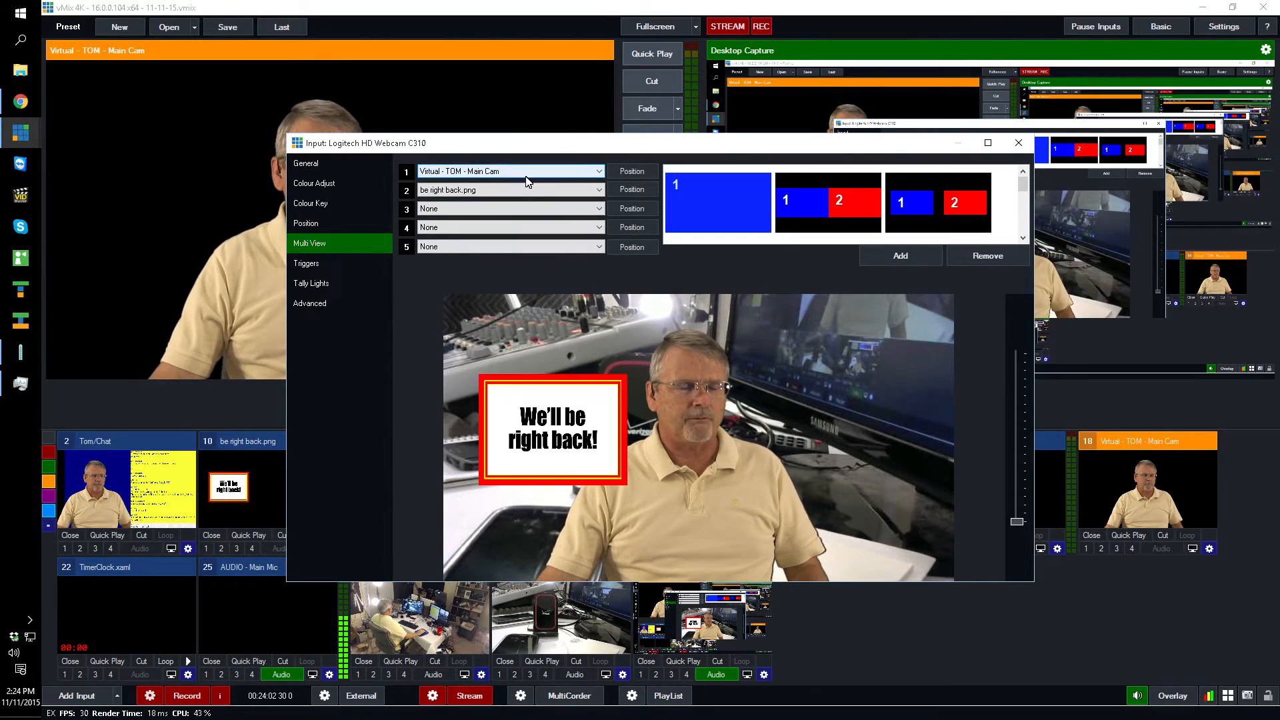
- Assign the virtual main cam to Multi View layer 3 and set layer 1 to None
left_click(600, 209)
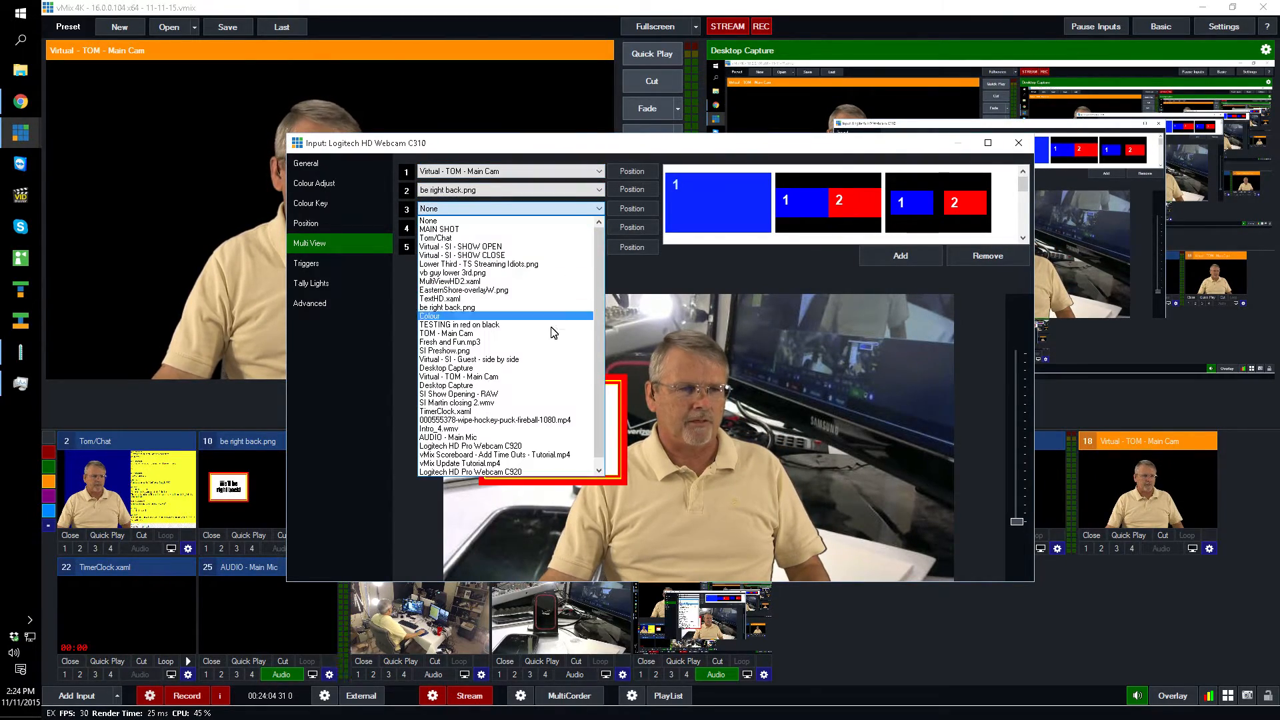
left_click(534, 378)
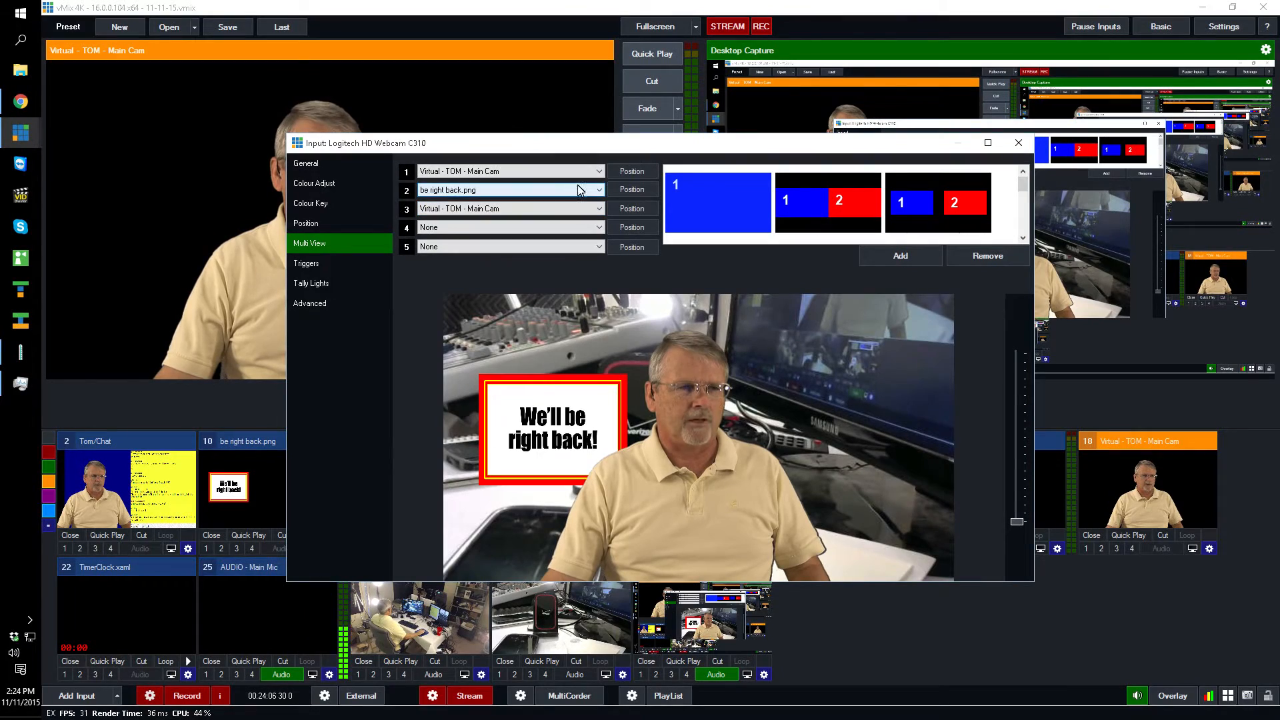
left_click(598, 175)
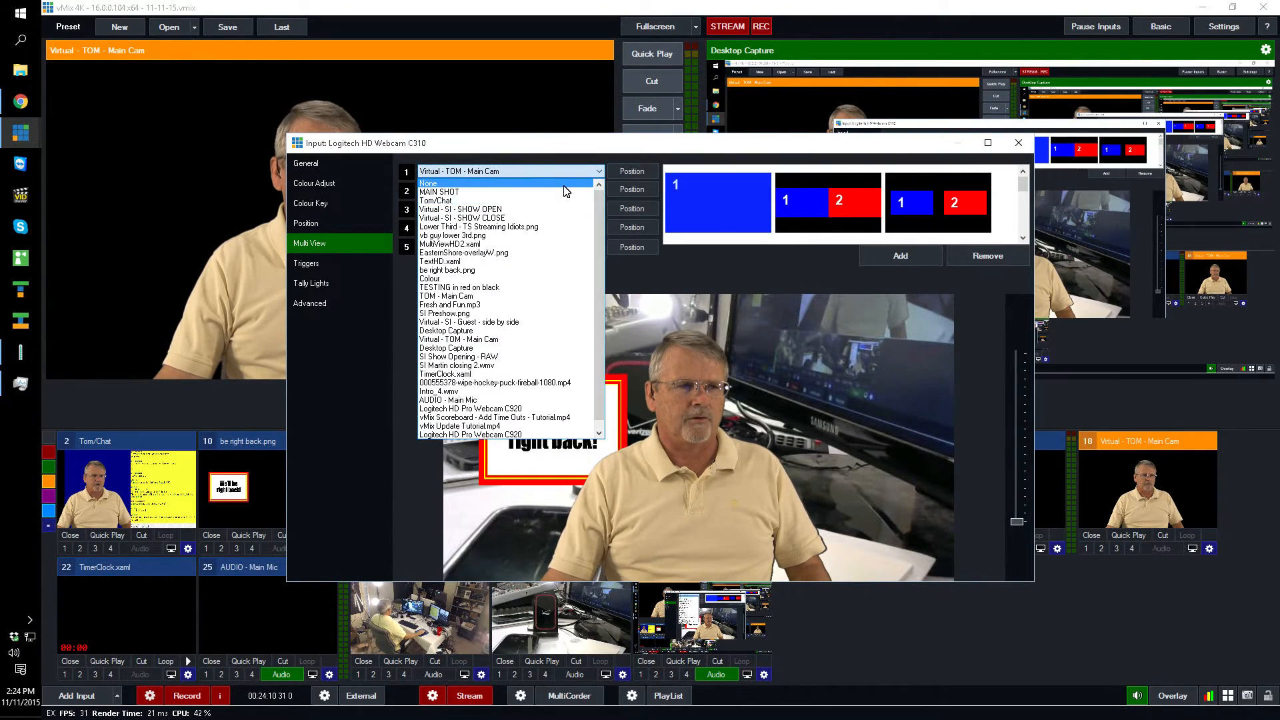
left_click(428, 183)
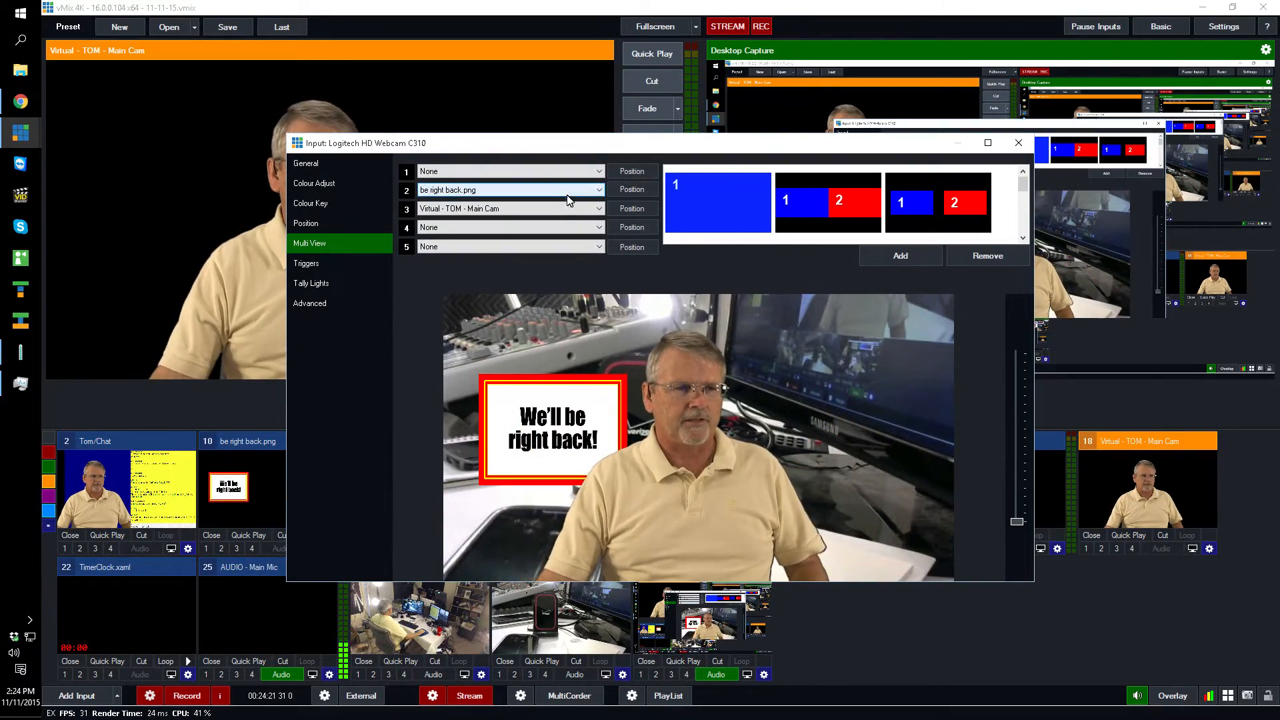
- Set Multi View layer 2 to None, assign be right back.png to layer 4, and close the input settings
left_click(602, 191)
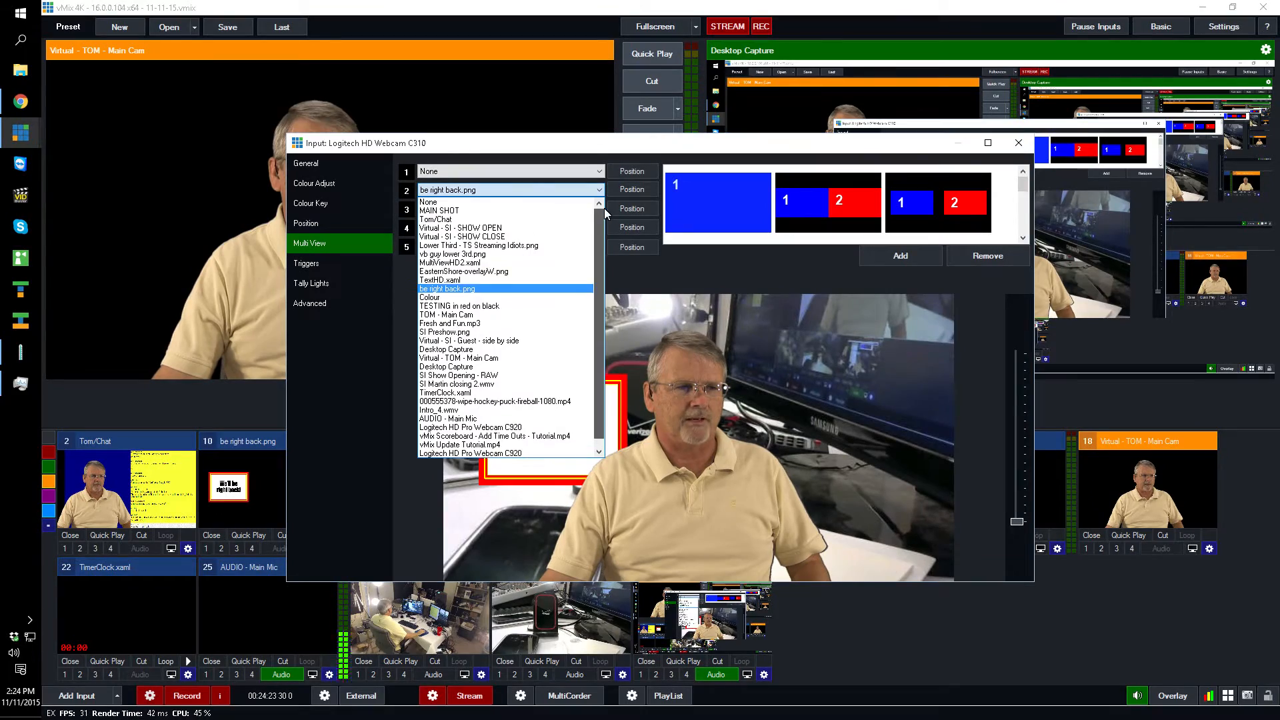
left_click(573, 203)
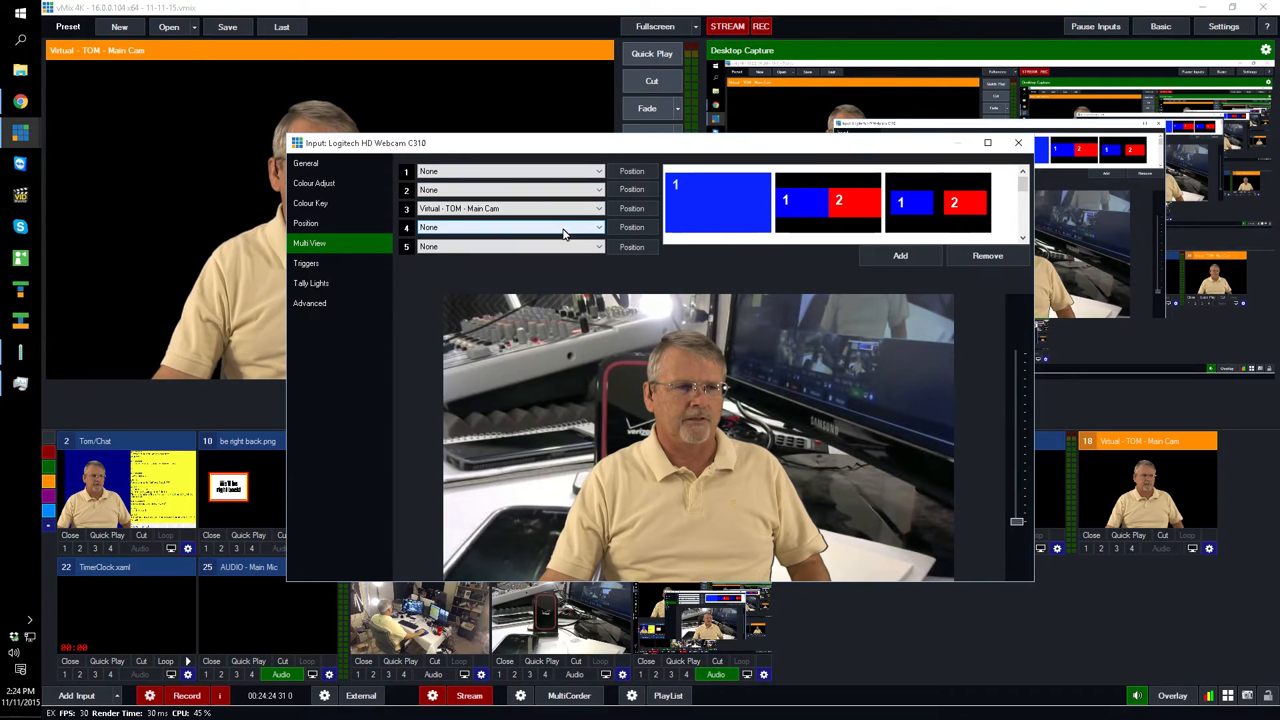
left_click(600, 229)
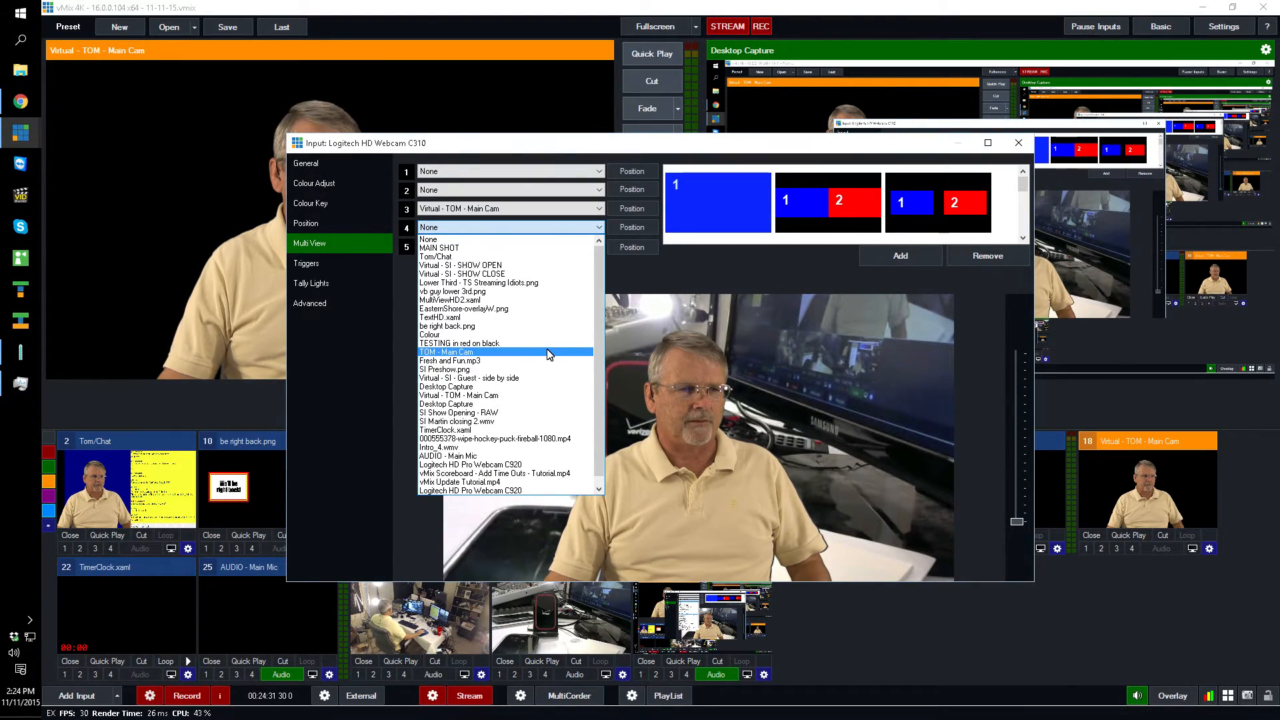
left_click(548, 326)
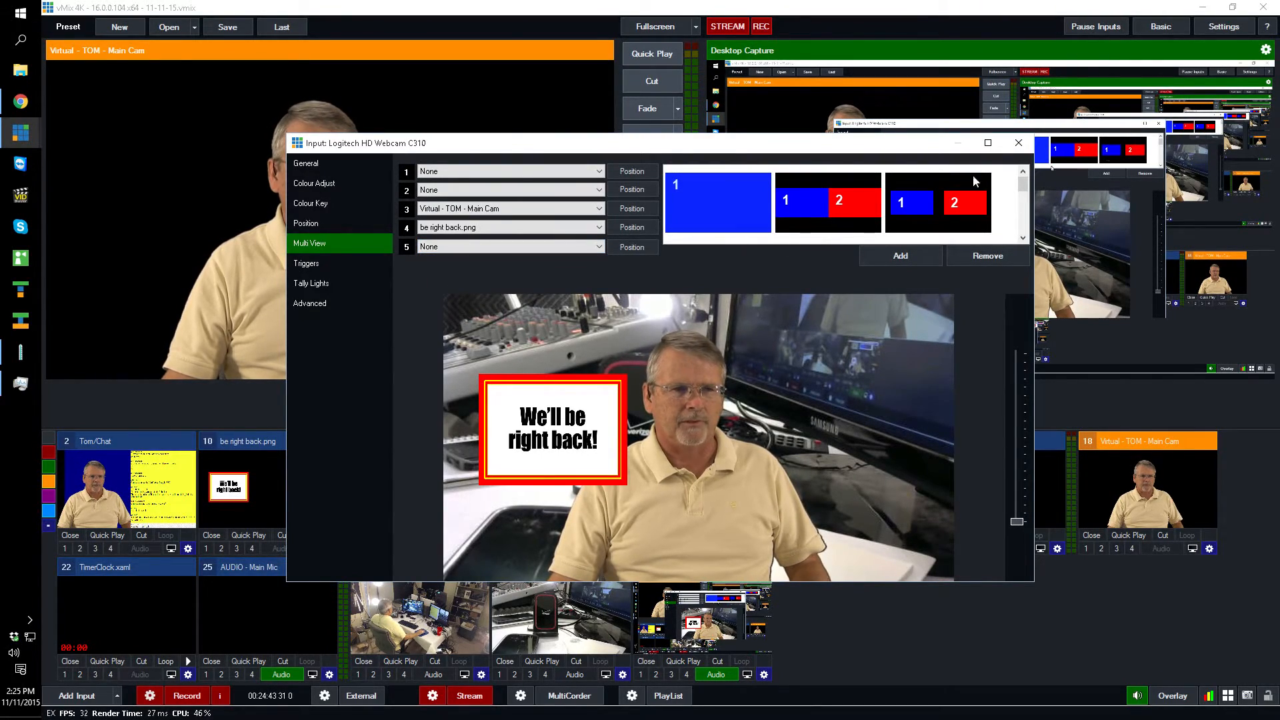
left_click(1018, 142)
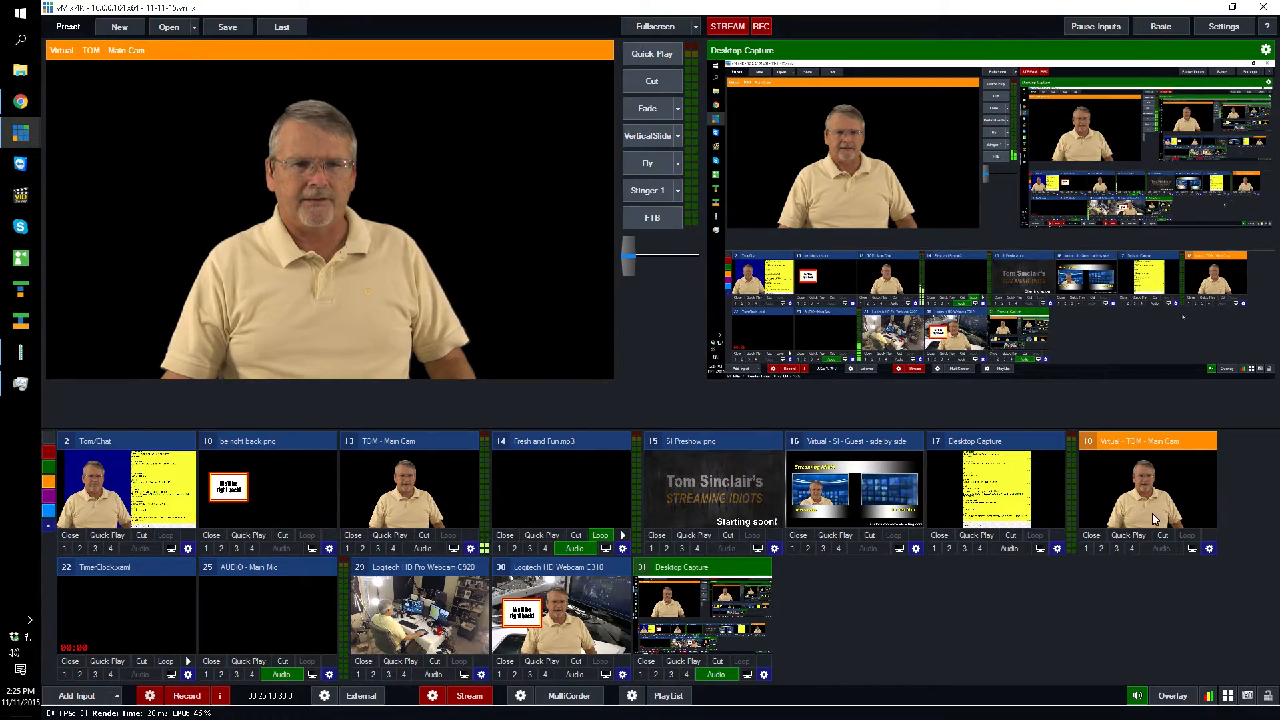
- Toggle overlay 1 of the virtual main cam input on and off to demonstrate its transparent background
left_click(1087, 548)
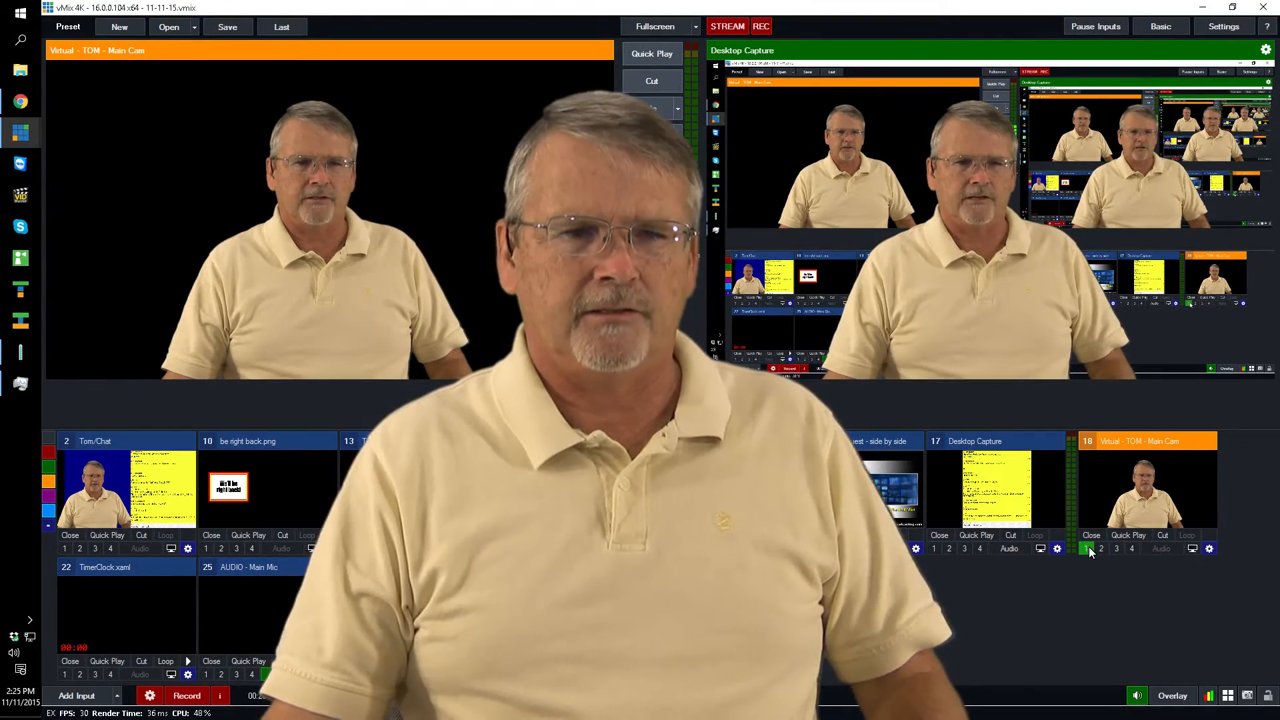
left_click(1086, 548)
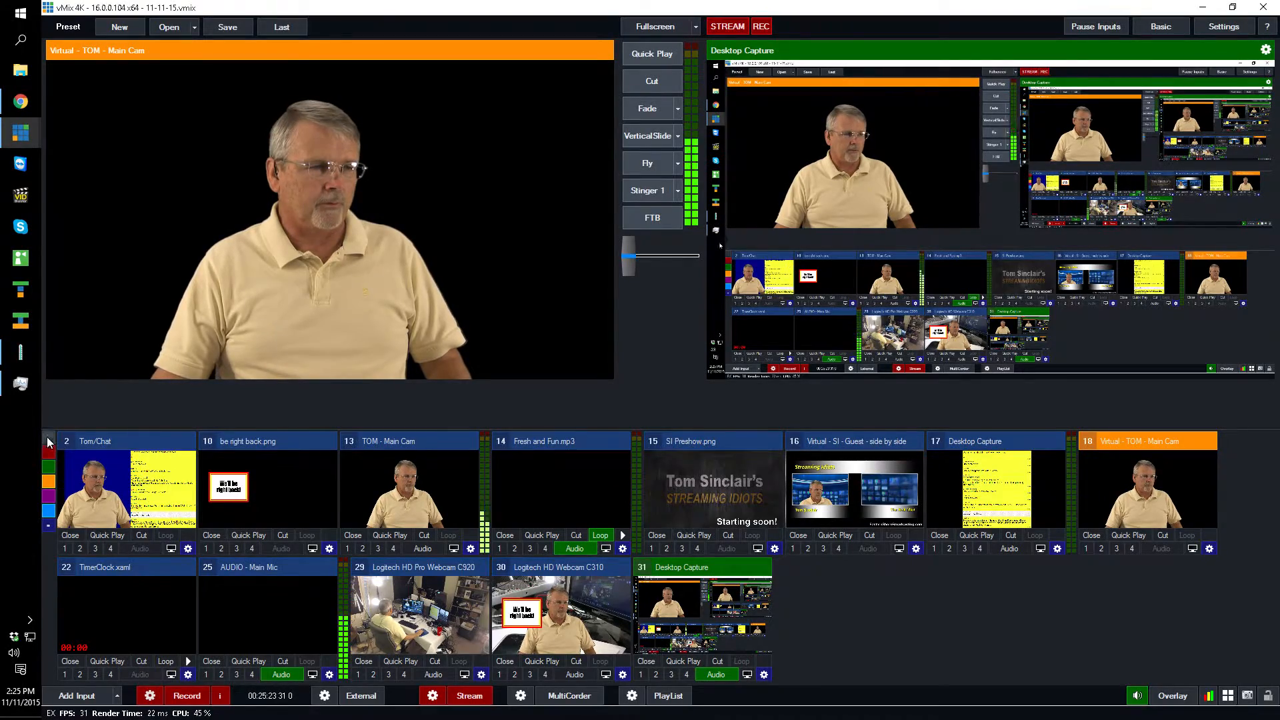
- Show the red category inputs, preview MAIN SHOT, and examine its Multi View layer assignments before closing its settings
left_click(50, 454)
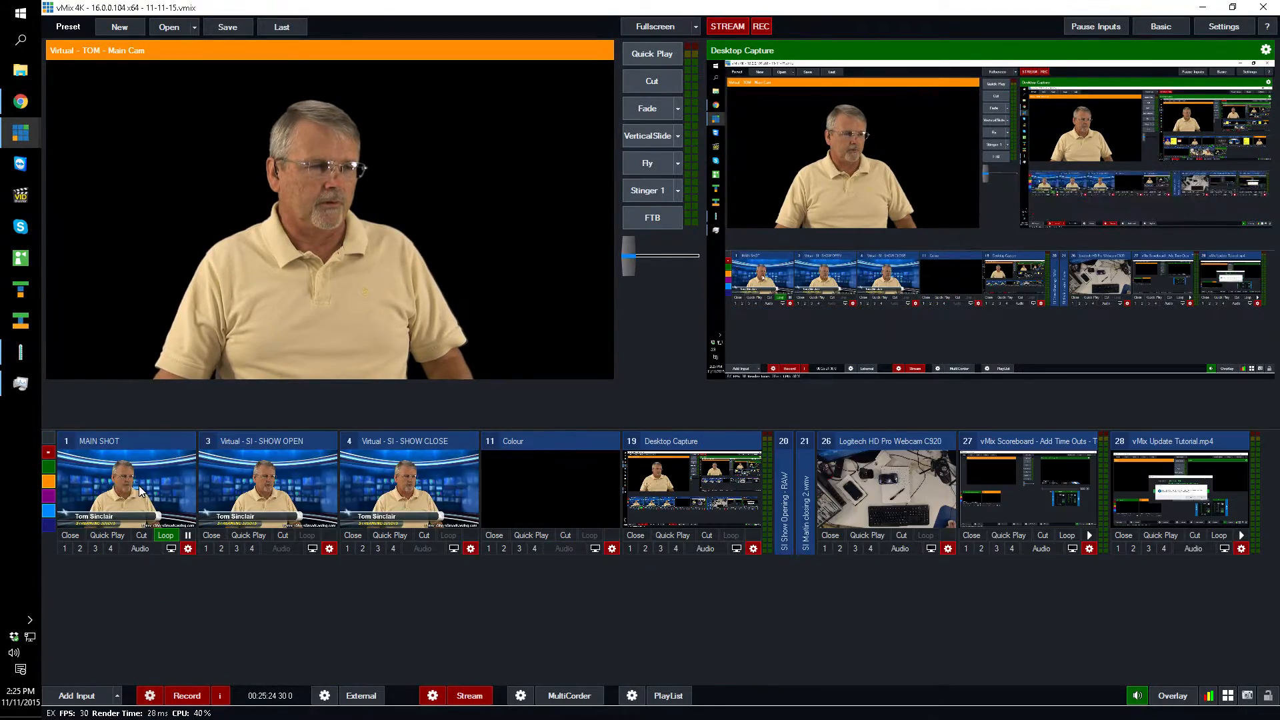
left_click(172, 474)
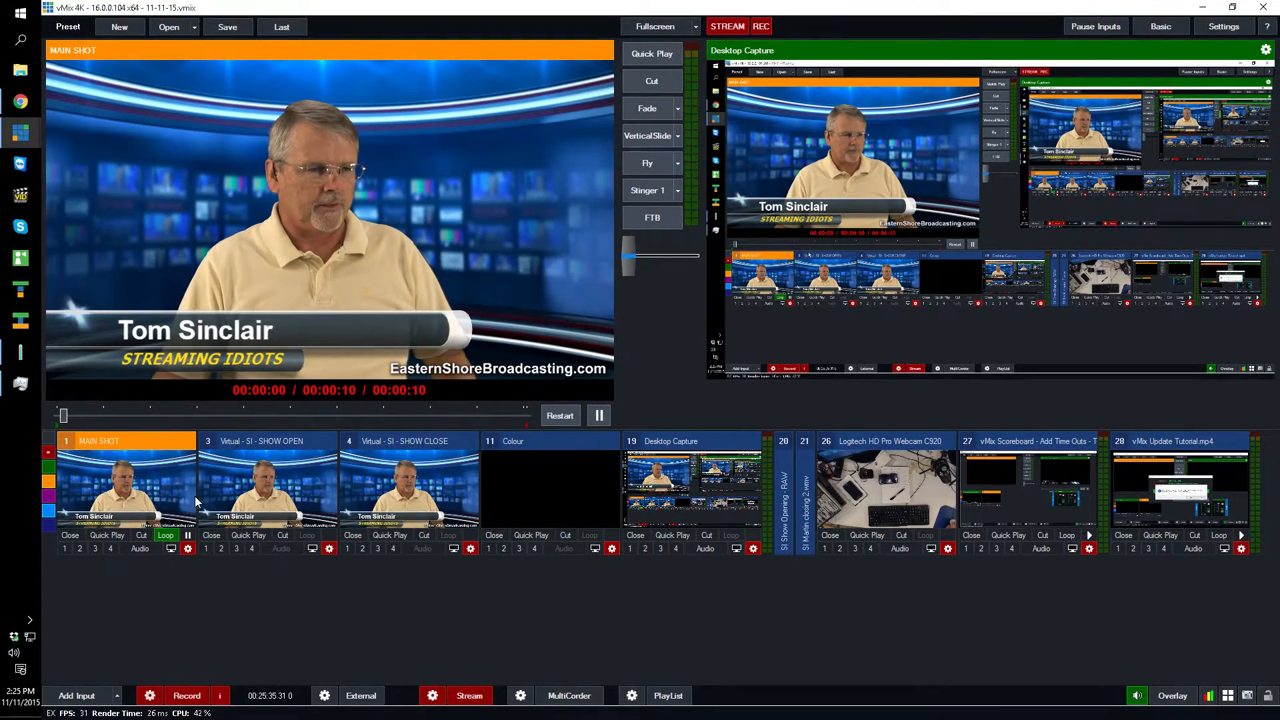
left_click(187, 548)
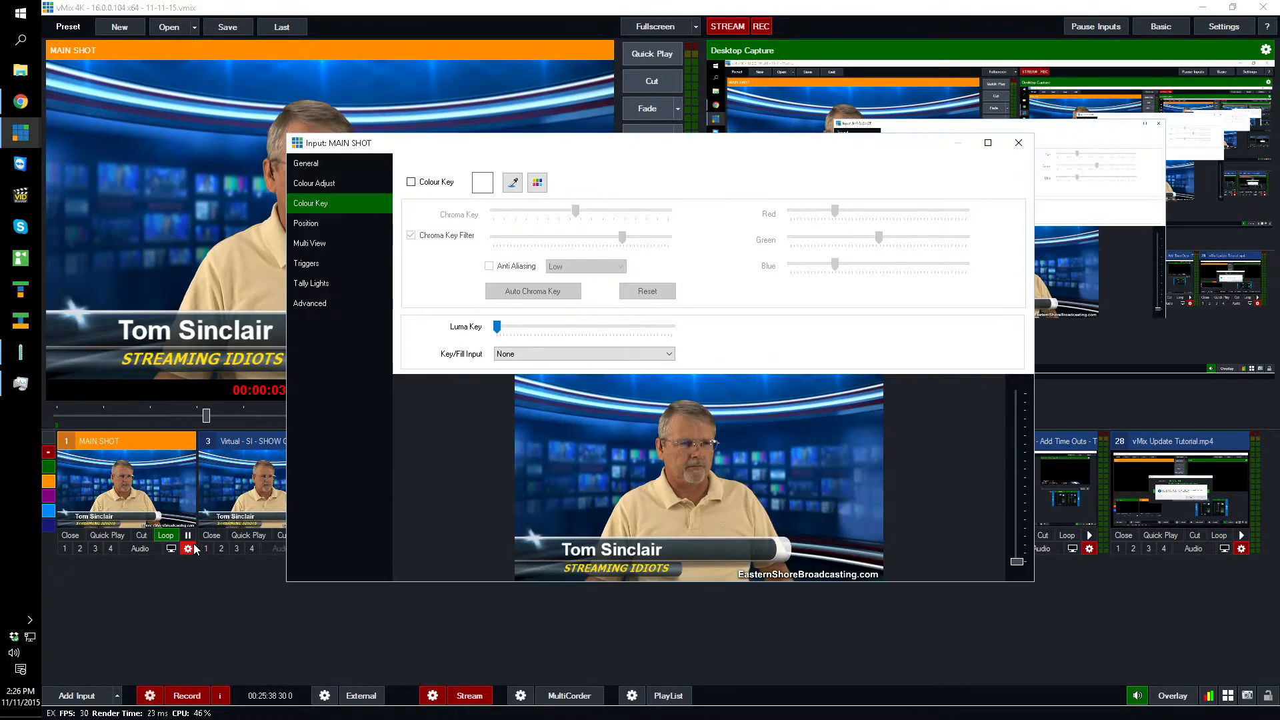
left_click(310, 224)
left_click(311, 244)
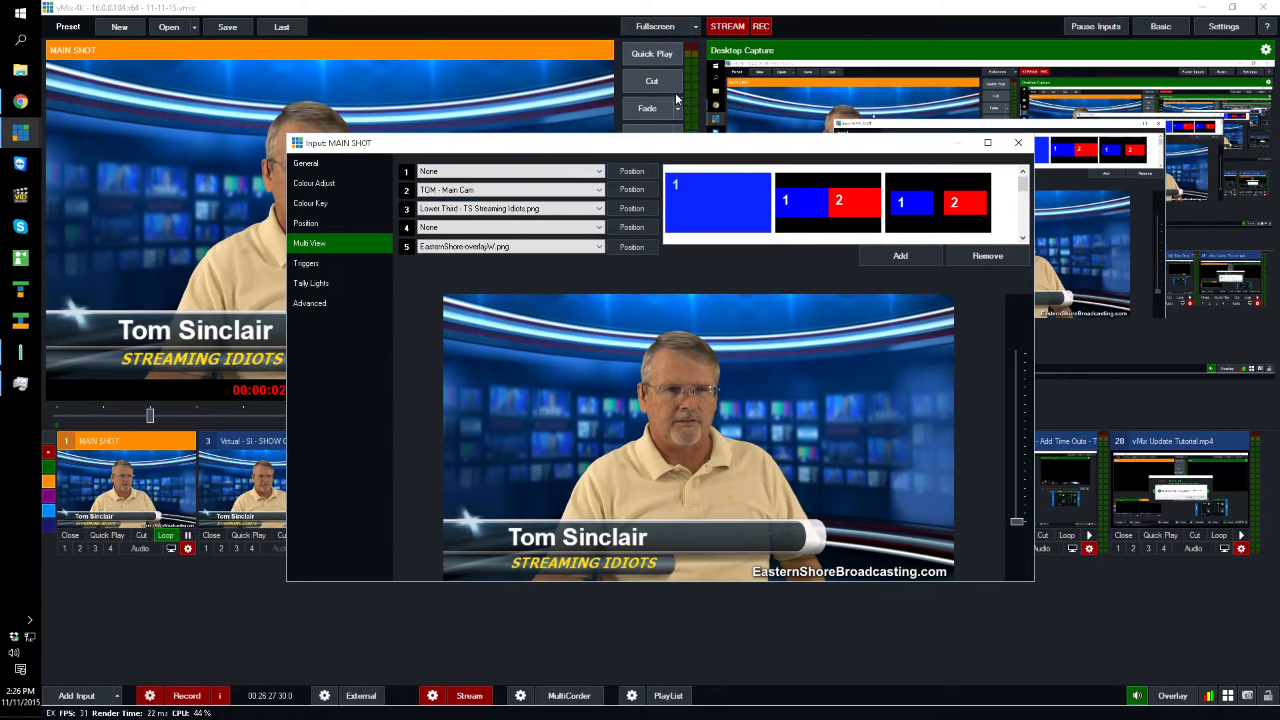
left_click(1027, 153)
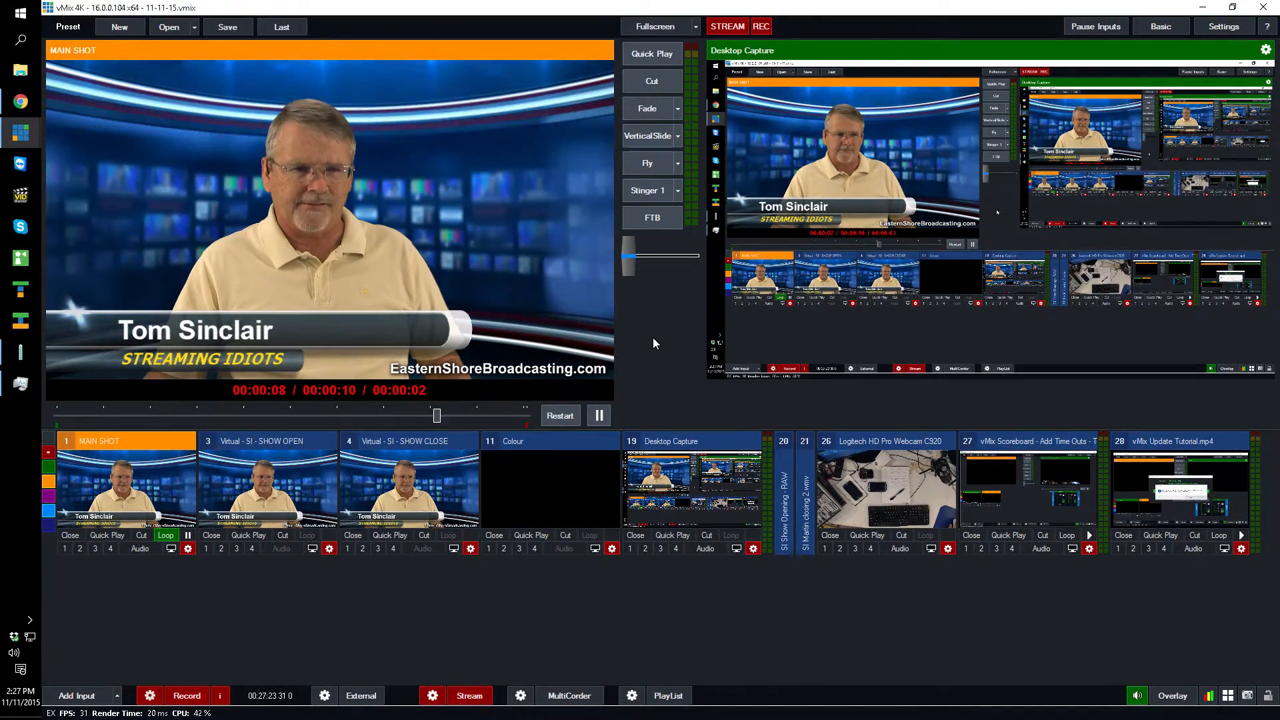
- Load the vMix Scoreboard - Add Time Outs - Tutorial.mp4 input into the preview
left_click(1038, 442)
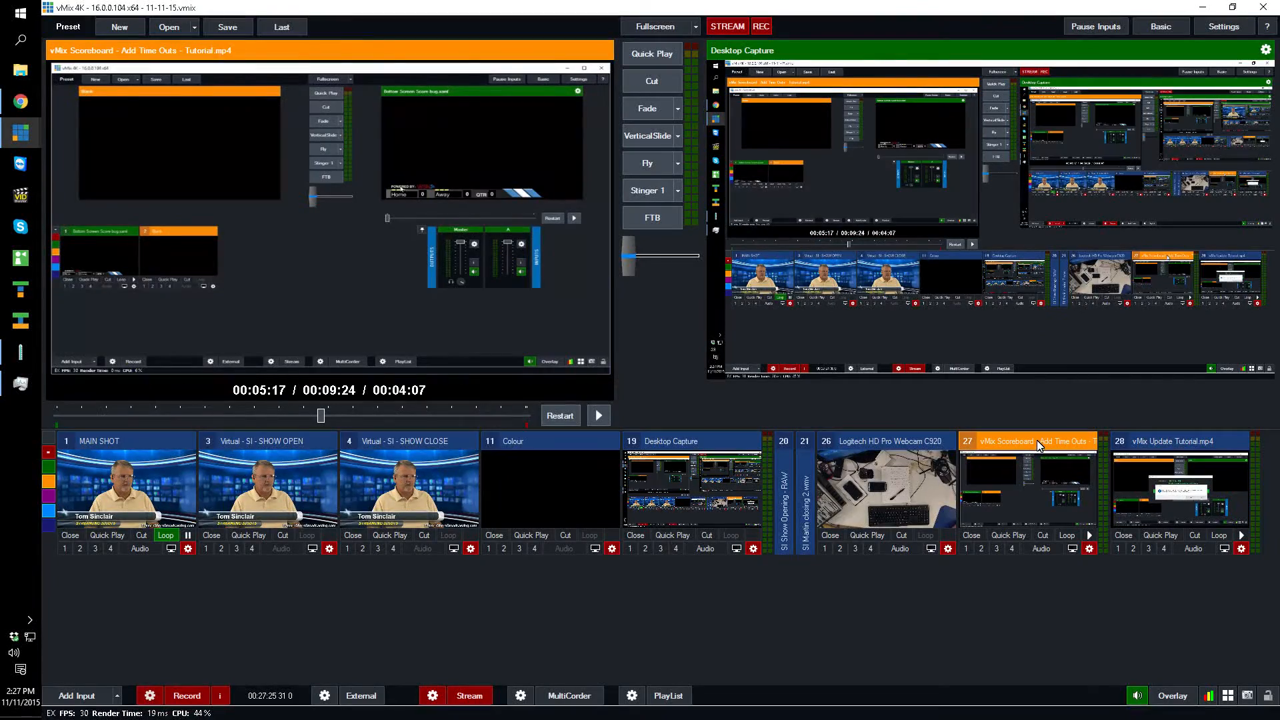